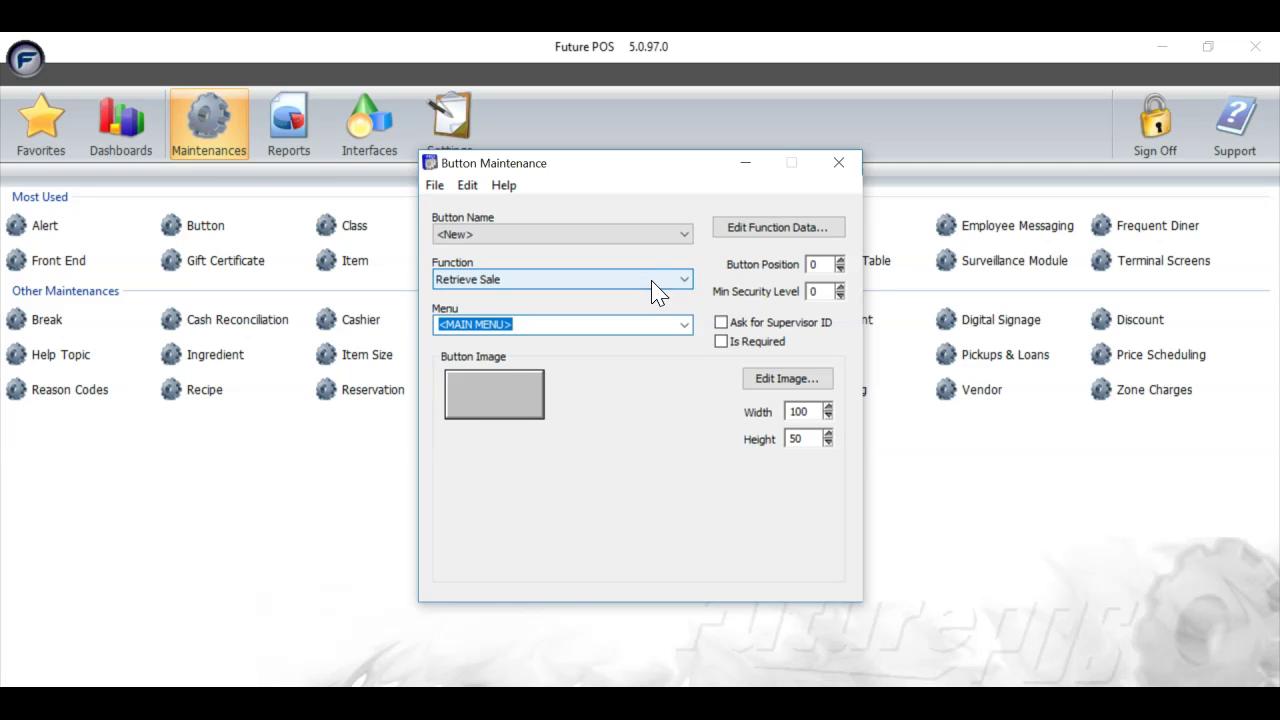
- Open the function data of the new Retrieve Sale button and set the checks to show to All Checks
click(651, 284)
click(654, 288)
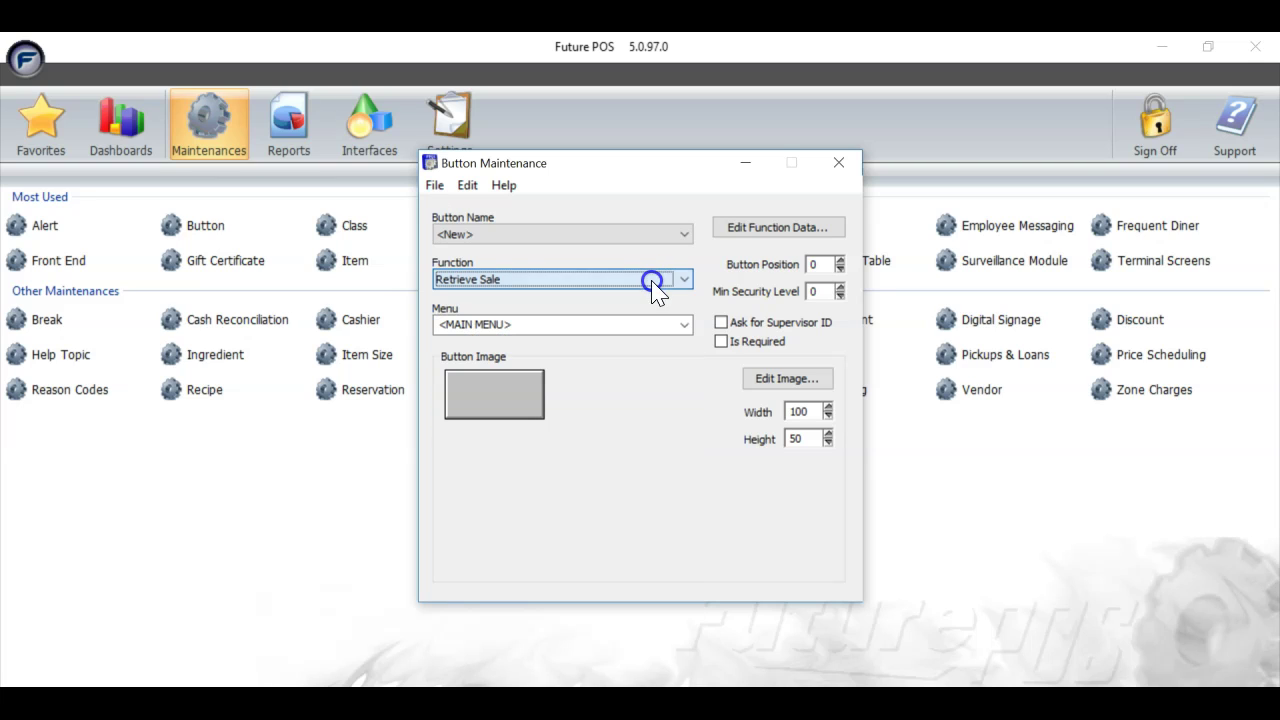
click(790, 232)
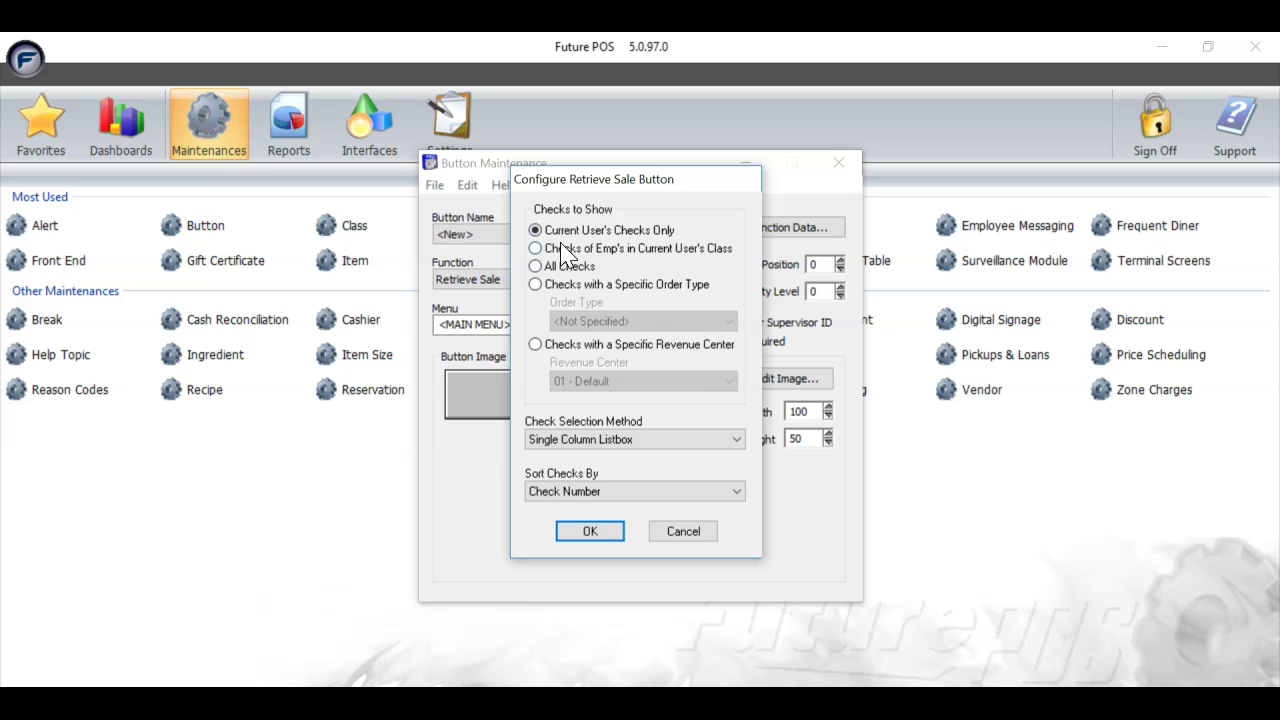
click(535, 248)
click(535, 266)
click(535, 284)
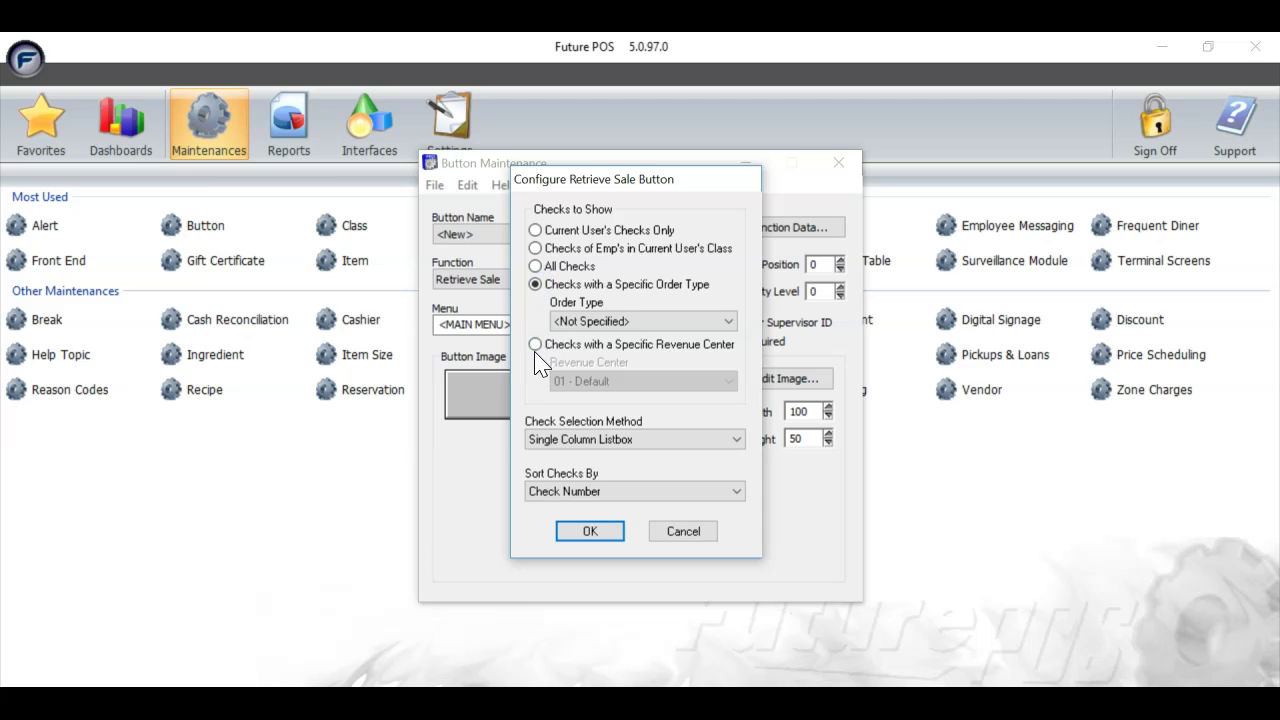
click(535, 344)
click(536, 283)
click(536, 266)
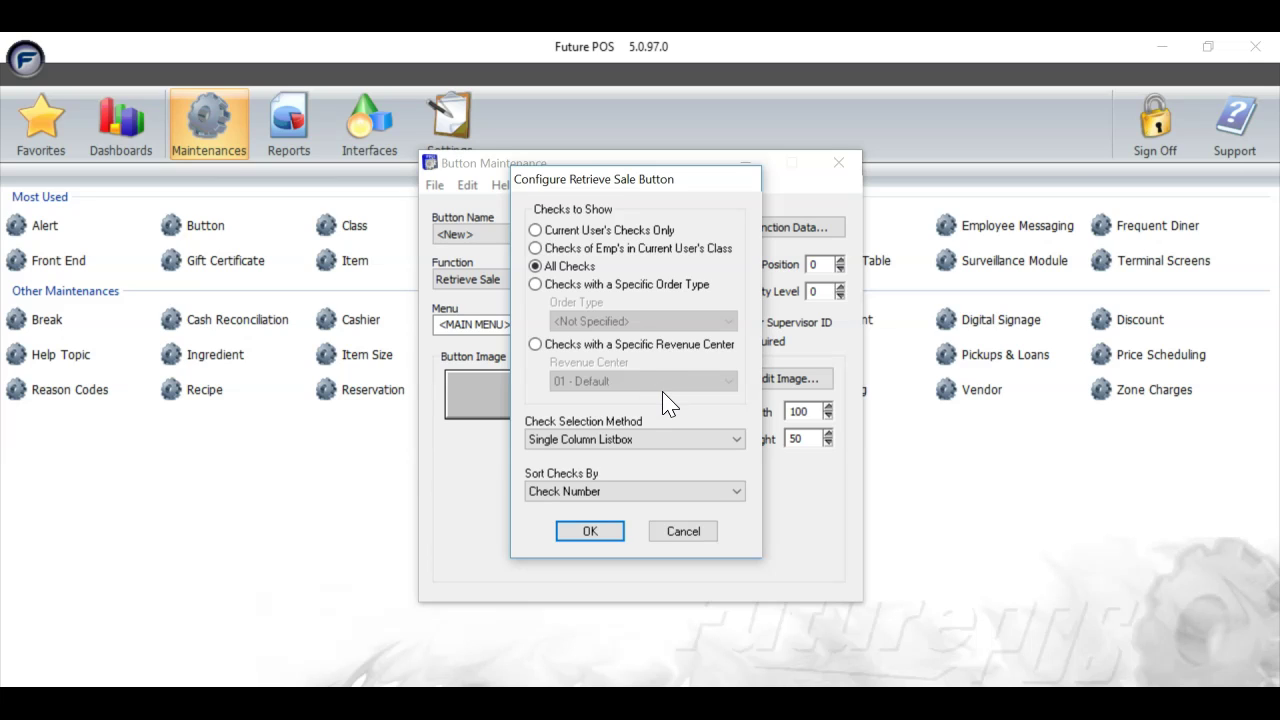
- Try the check selection methods Alphanumeric Check Description, Enter Check Number and Graphical Store Layout
click(739, 440)
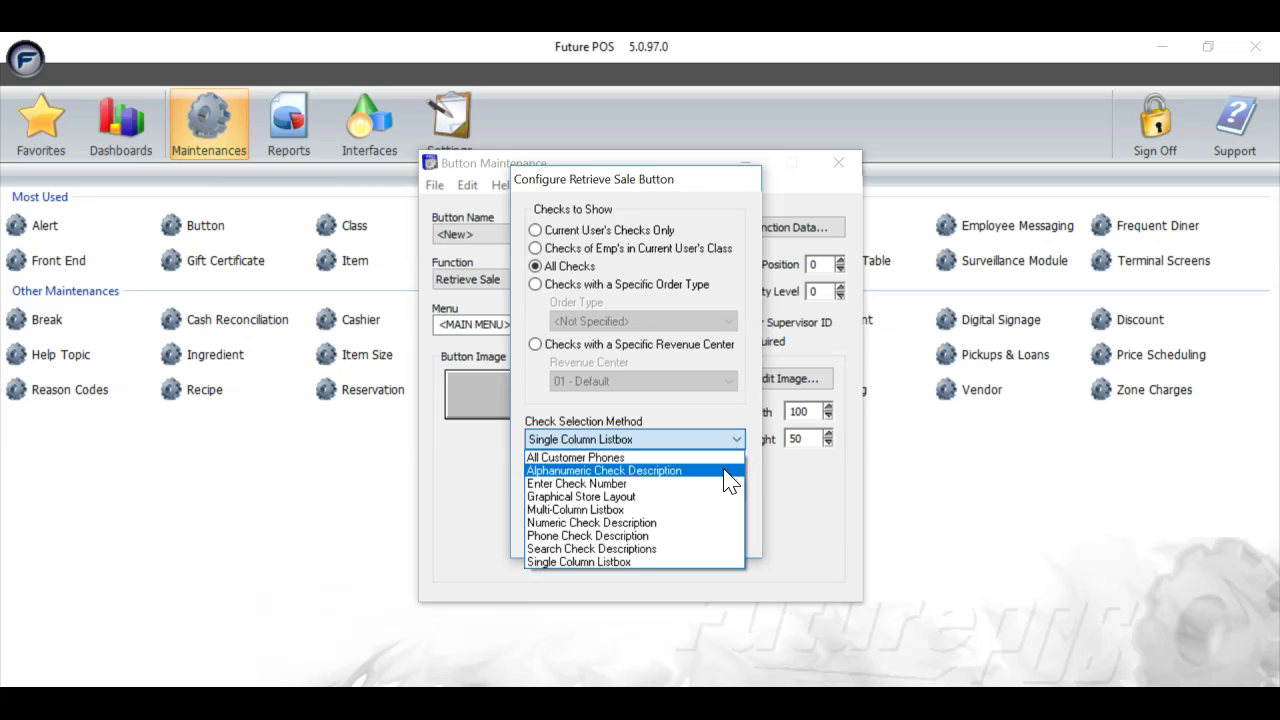
click(729, 478)
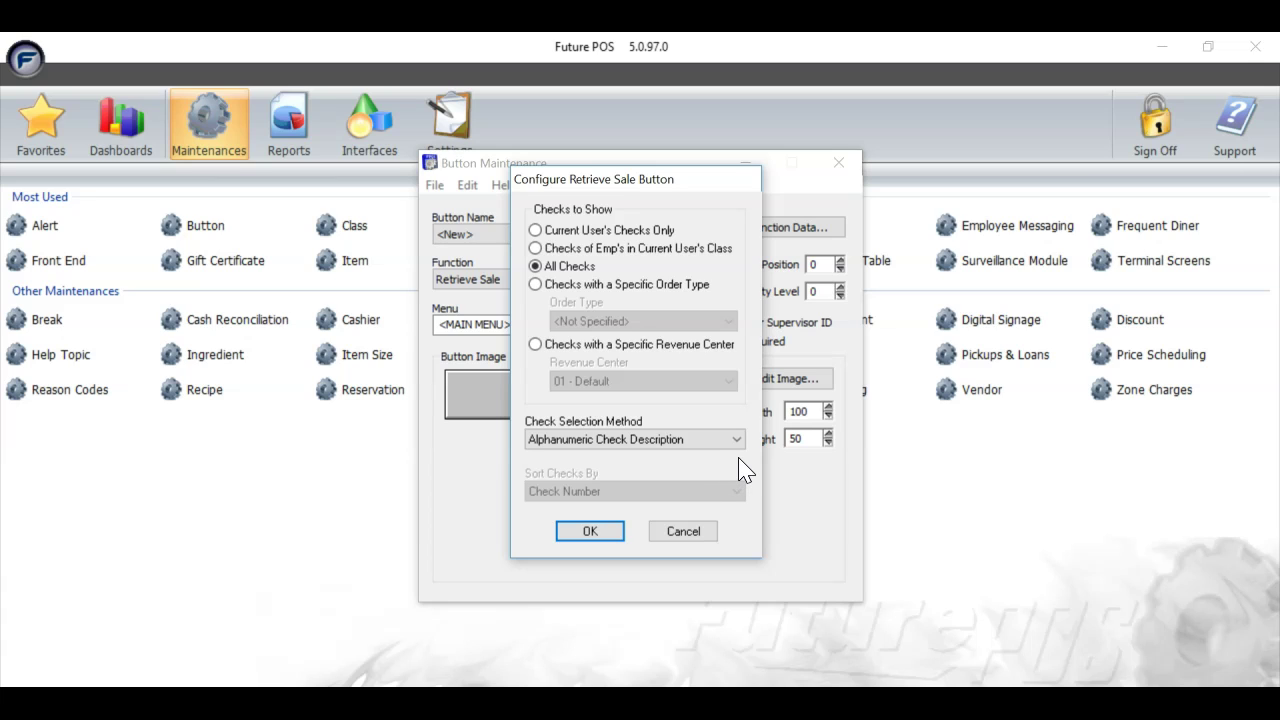
click(737, 441)
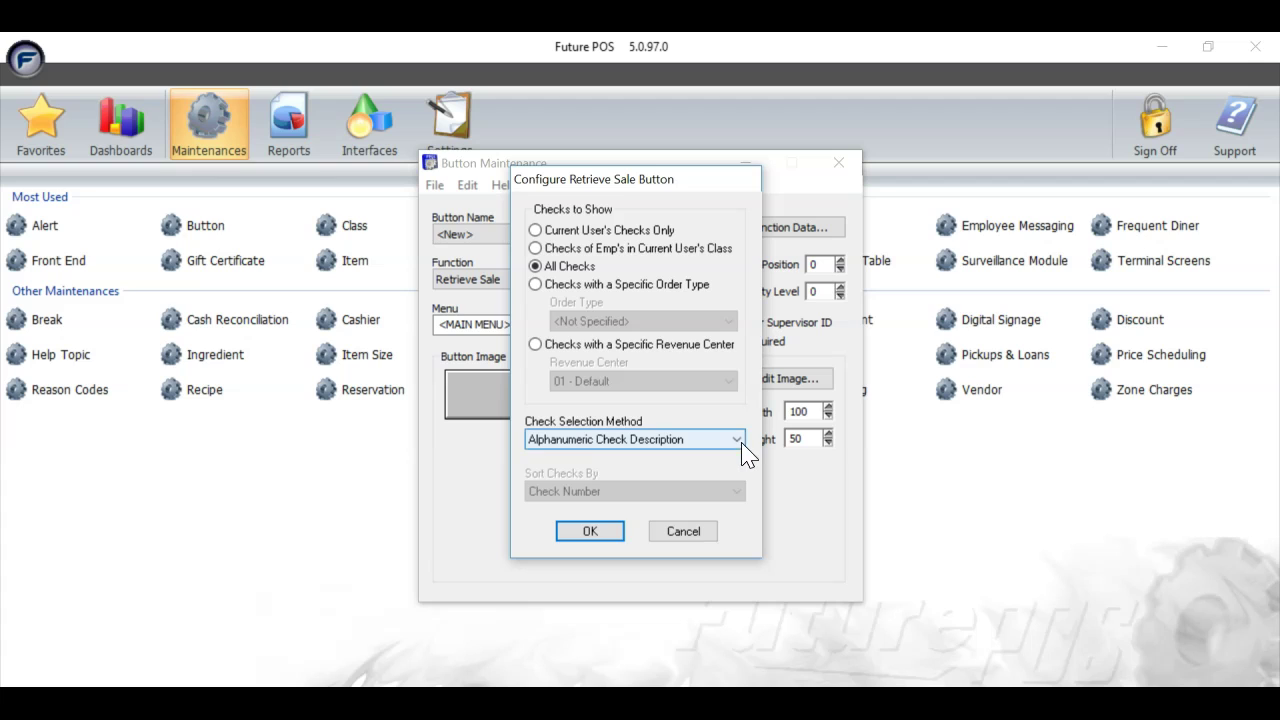
click(729, 484)
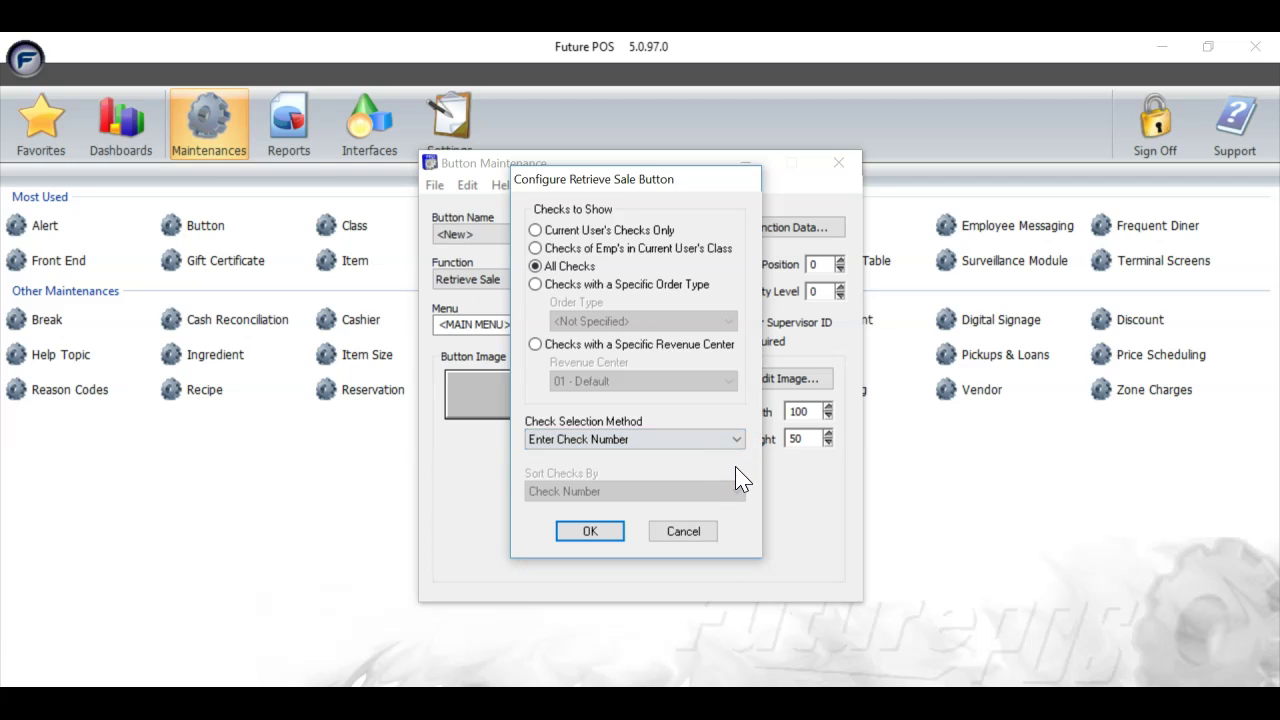
click(737, 439)
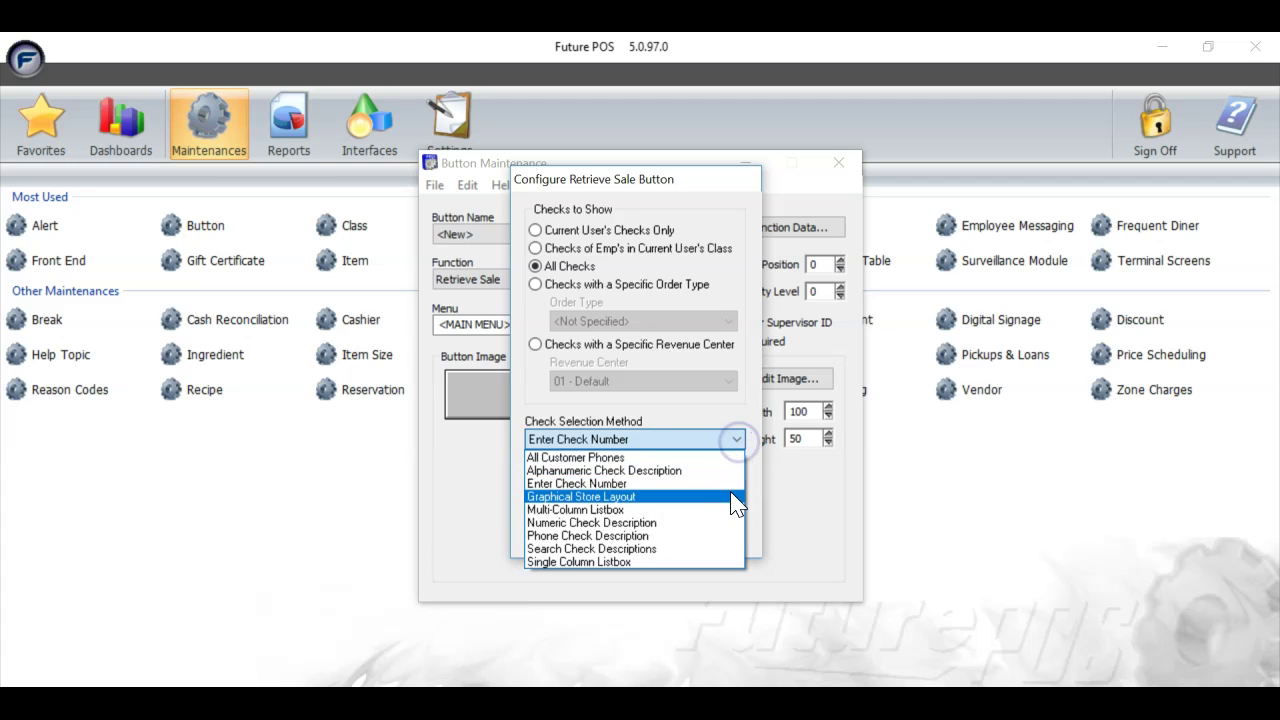
click(737, 497)
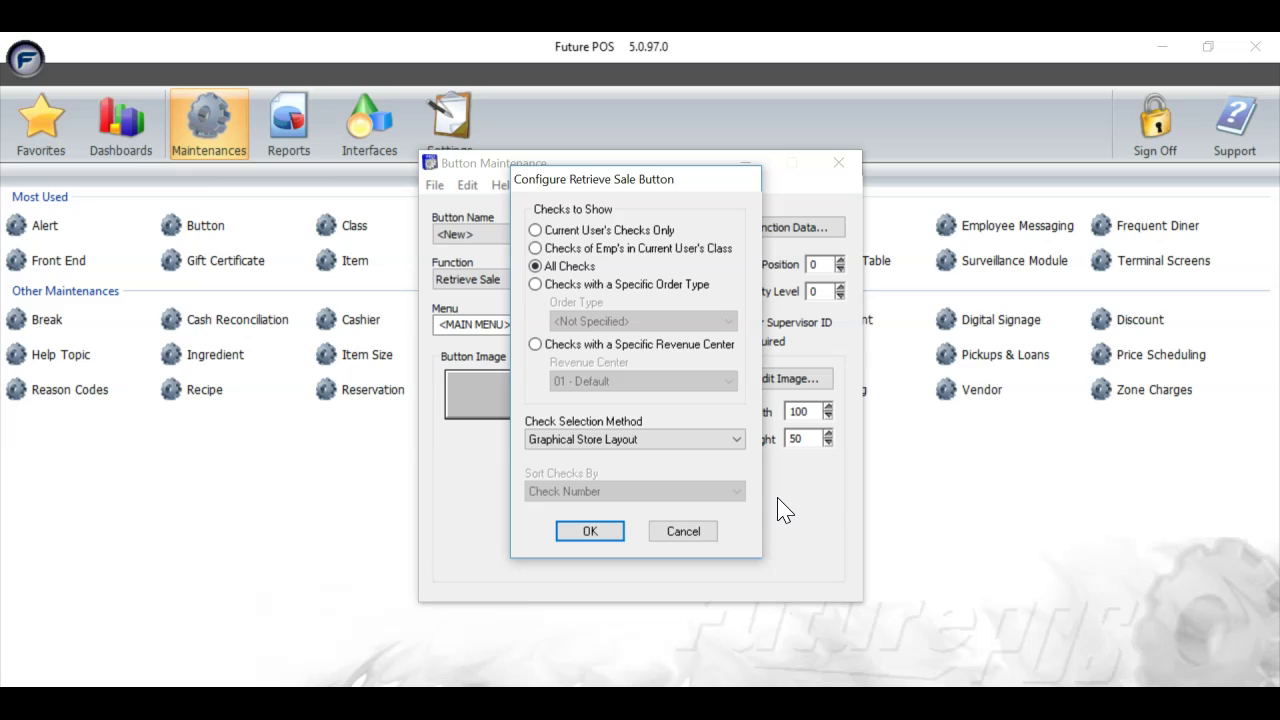
- Set the check selection method to Multi-Column Listbox
click(740, 444)
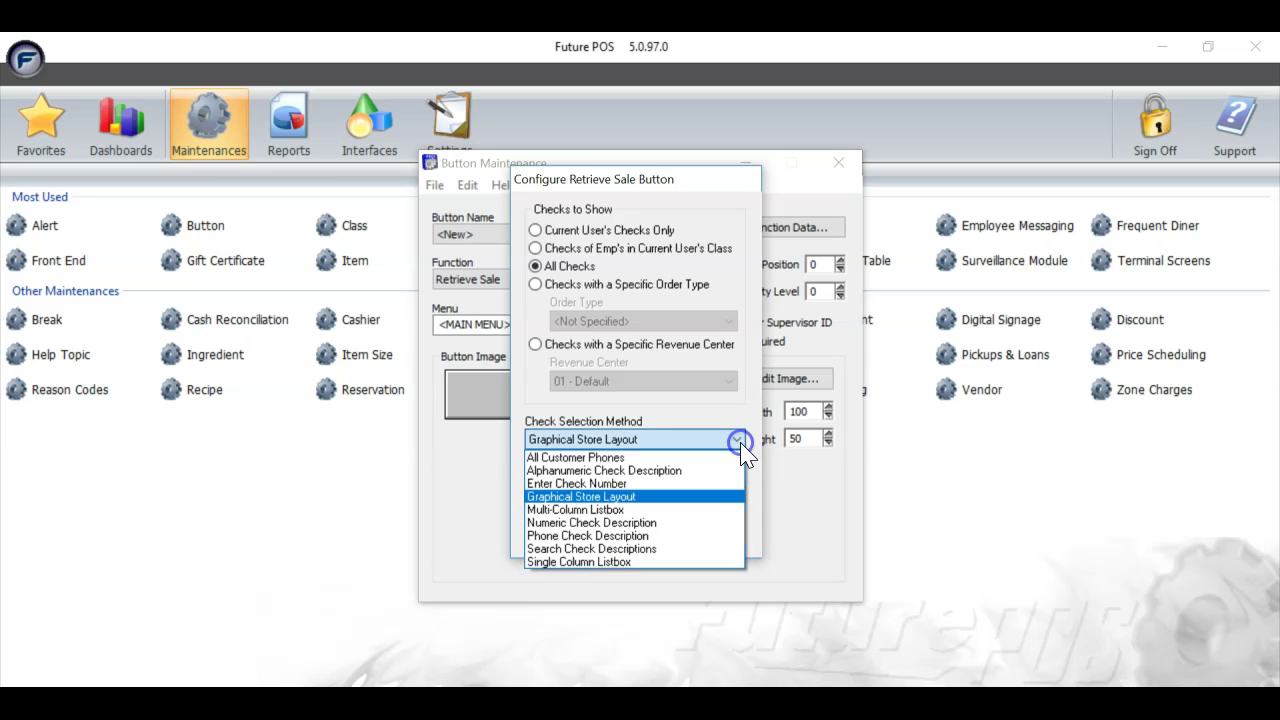
click(720, 505)
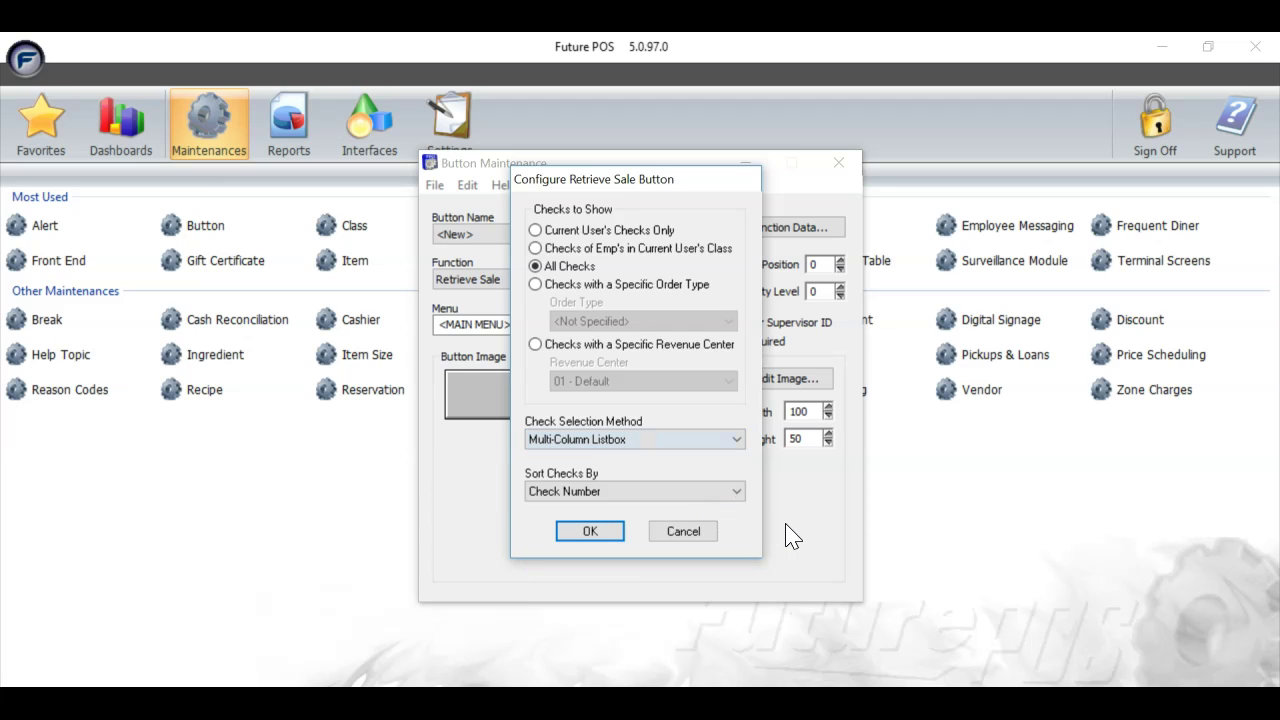
click(737, 440)
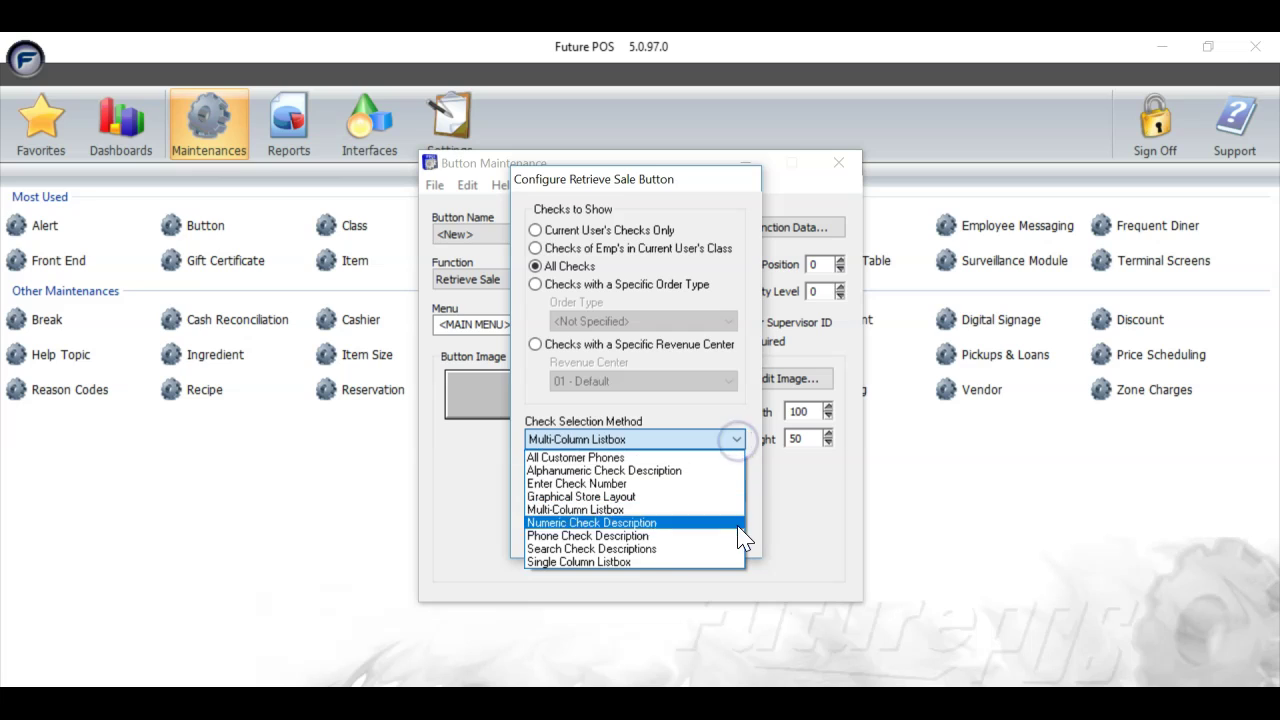
click(730, 562)
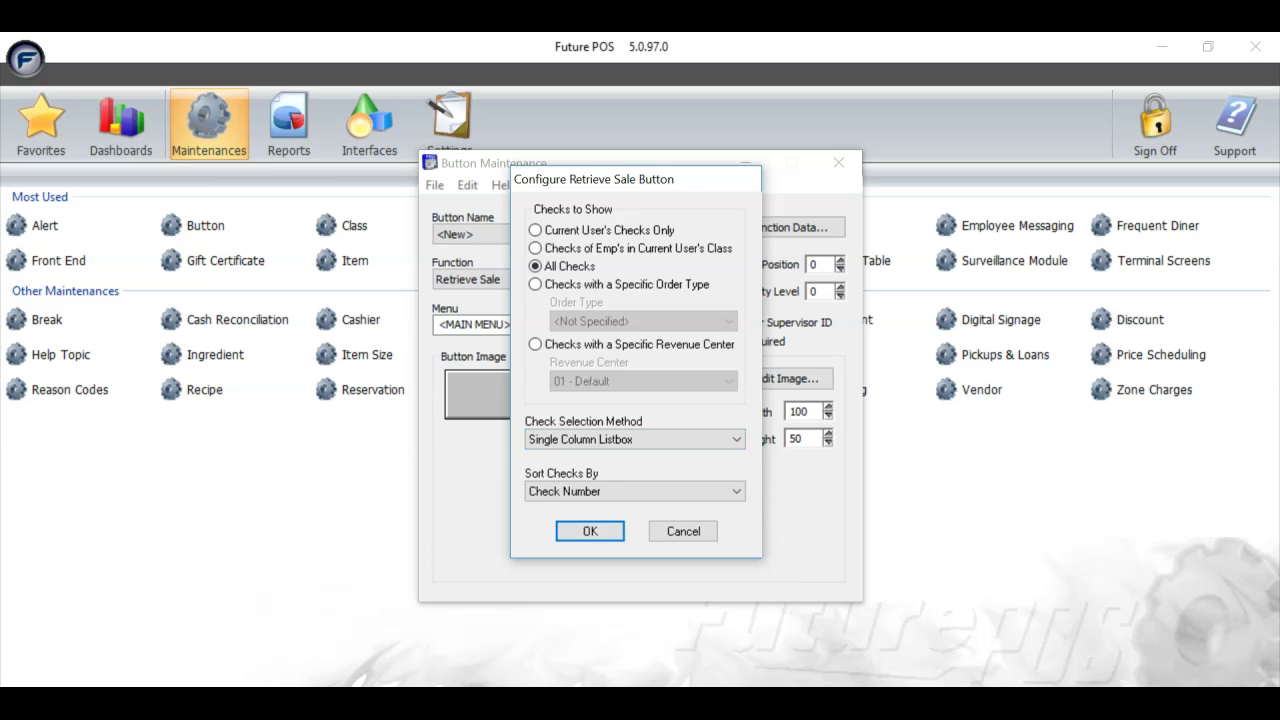
key(Down)
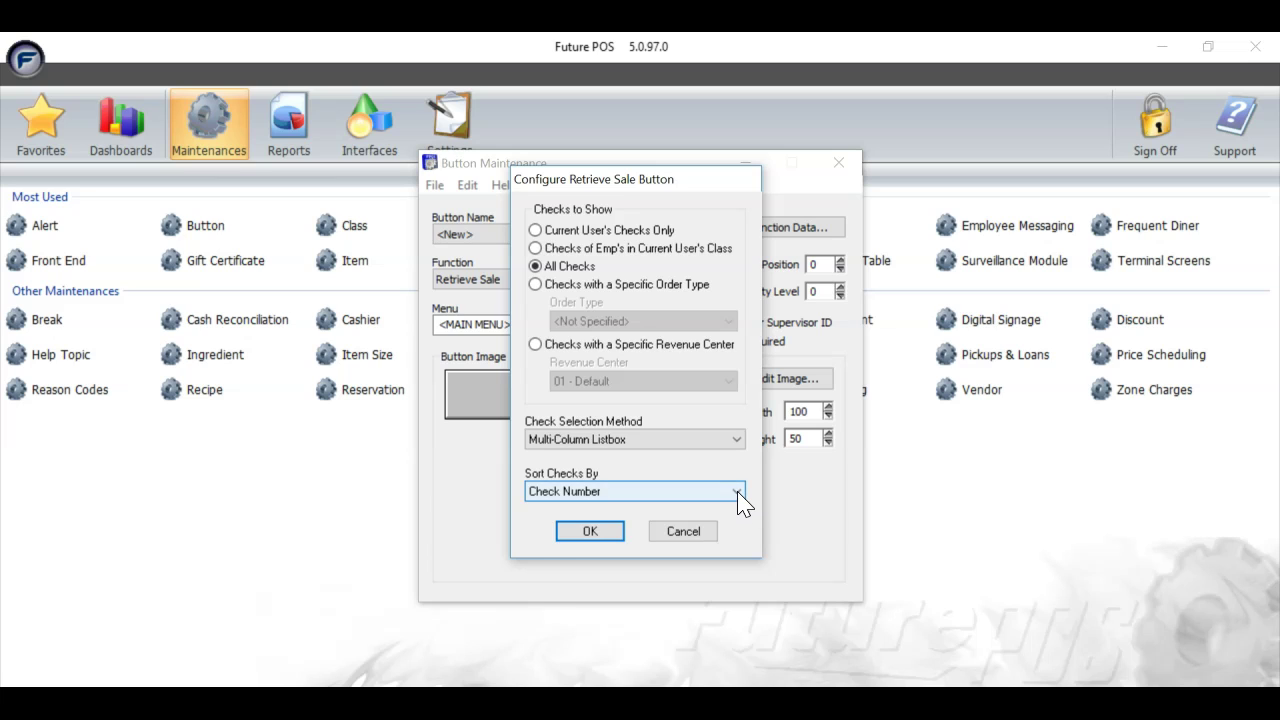
- Try the check sort orders from Check Description through to Table Number (Alphanumeric)
click(738, 493)
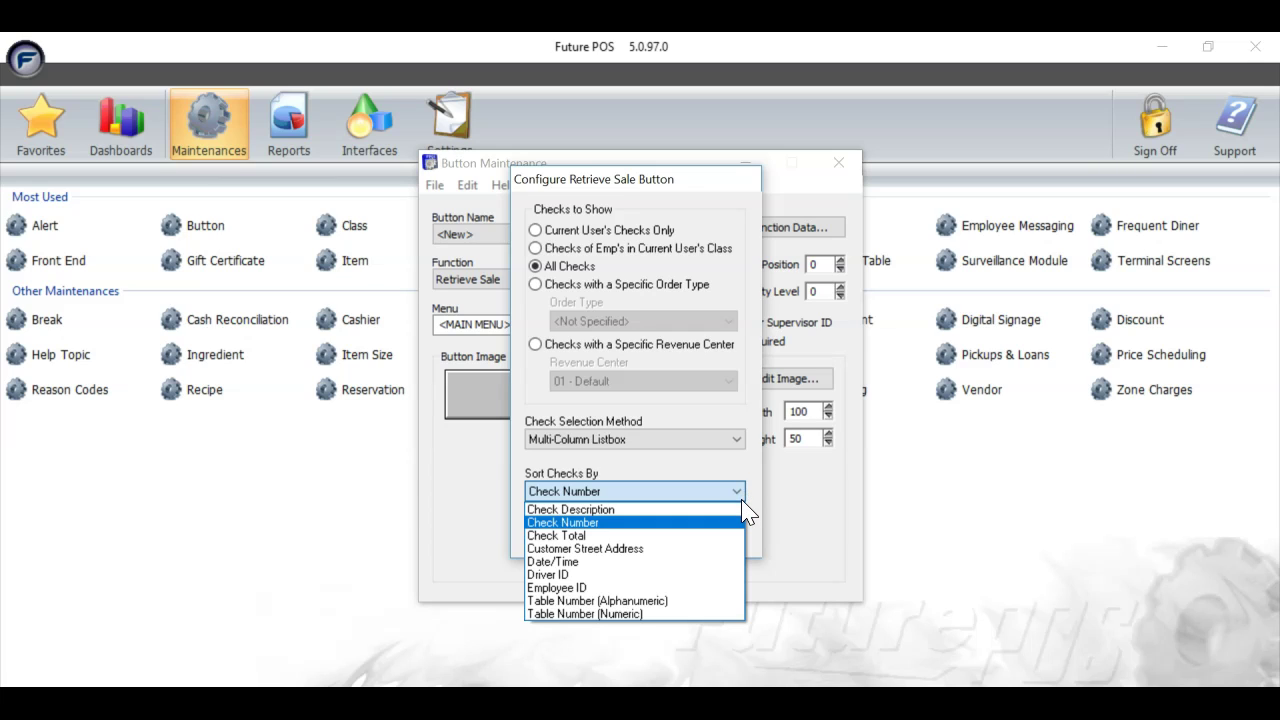
click(737, 509)
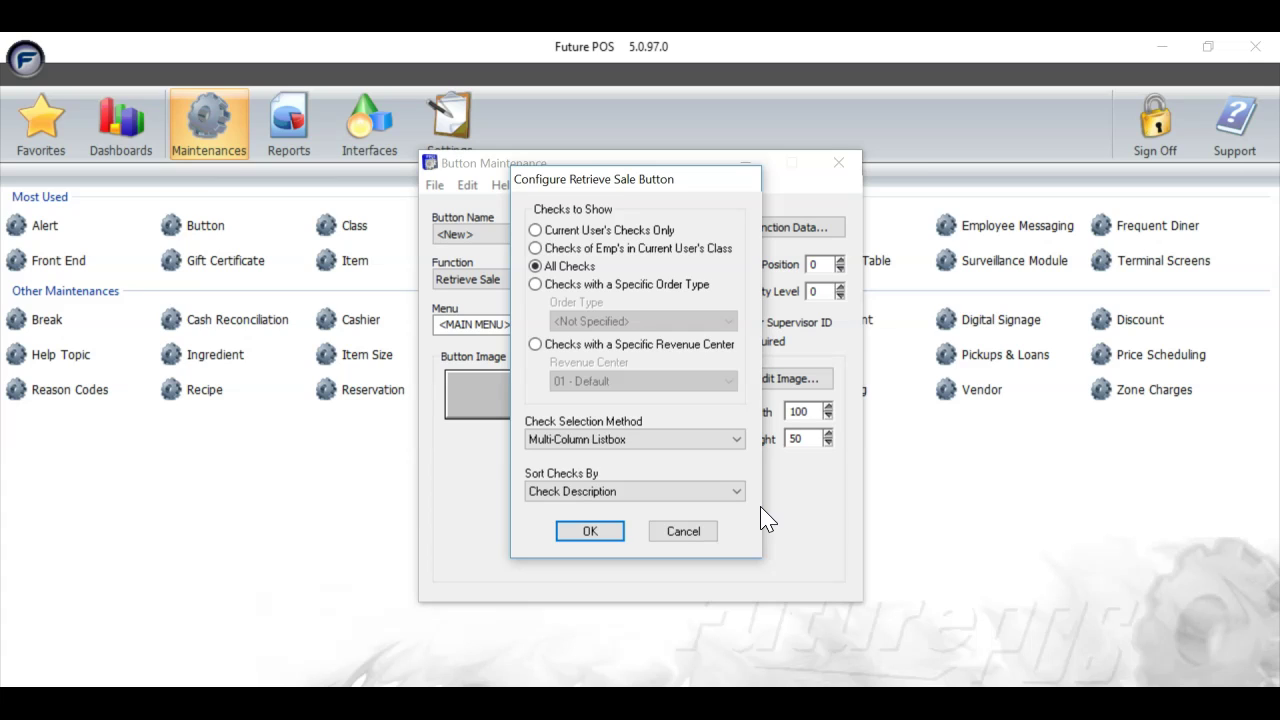
key(Down)
key(Down)
key(Down)
key(Down)
key(Down)
key(Down)
key(Down)
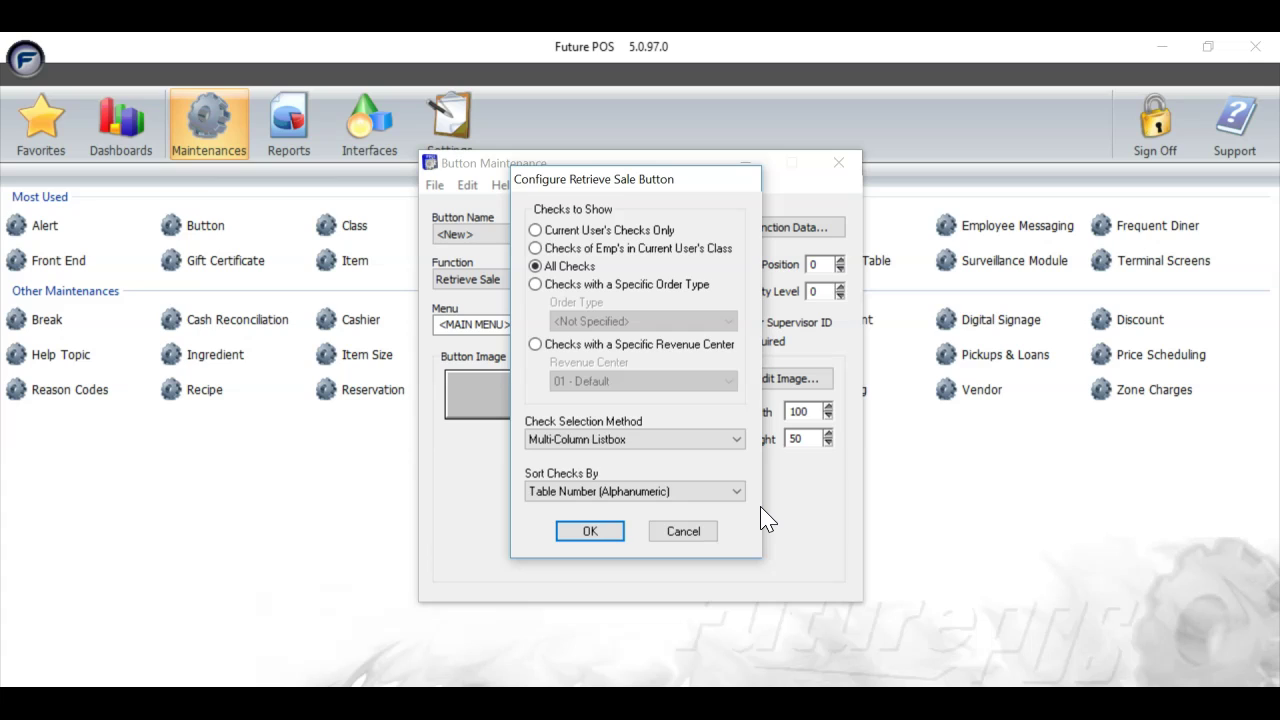
- Move the check sort order back to an entry listed before Employee ID and accept the Retrieve Sale configuration
key(Up)
key(Up)
key(Up)
key(Up)
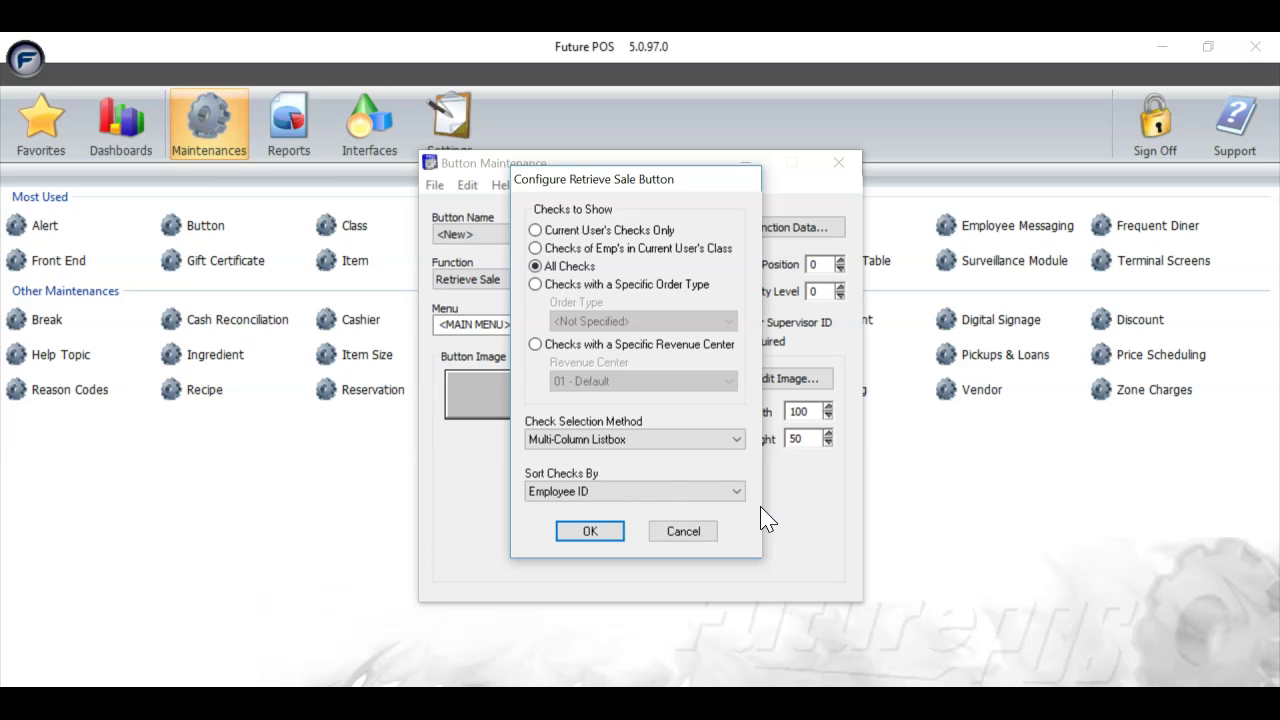
key(Up)
click(566, 540)
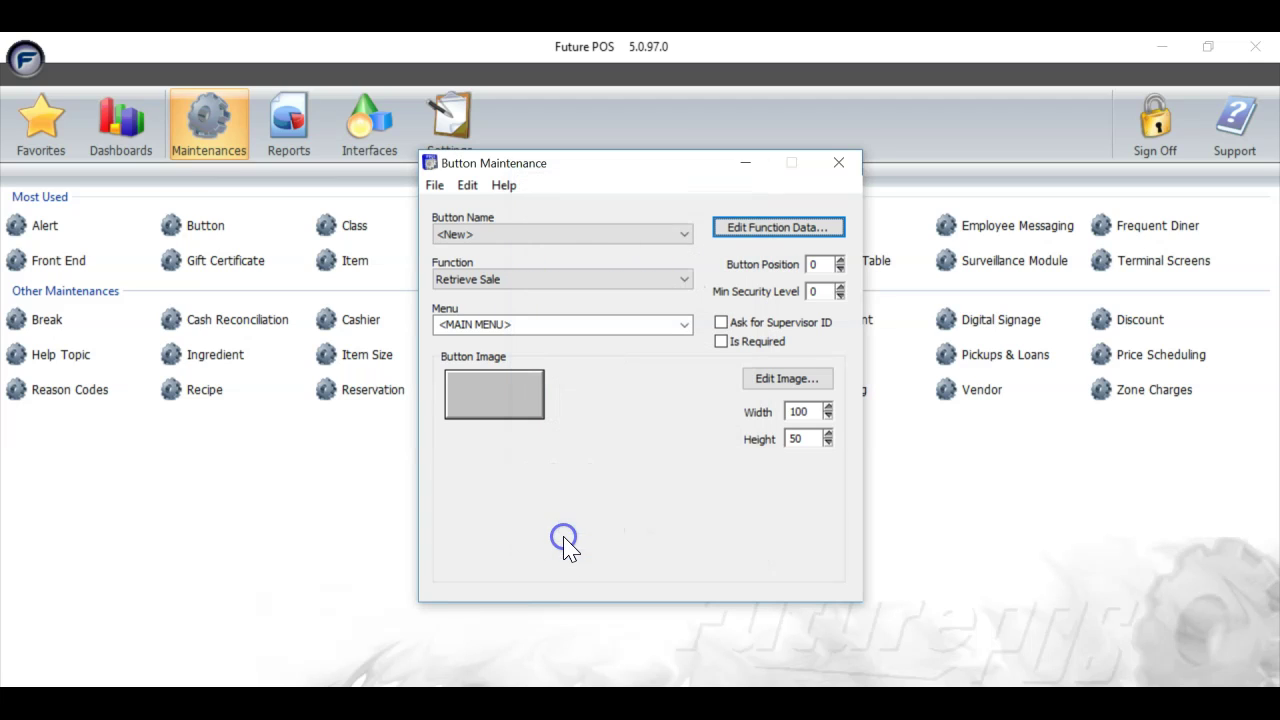
- Set the minimum security level to 10 and save the button as RETRIEVE OPEN CHECKS
double_click(818, 291)
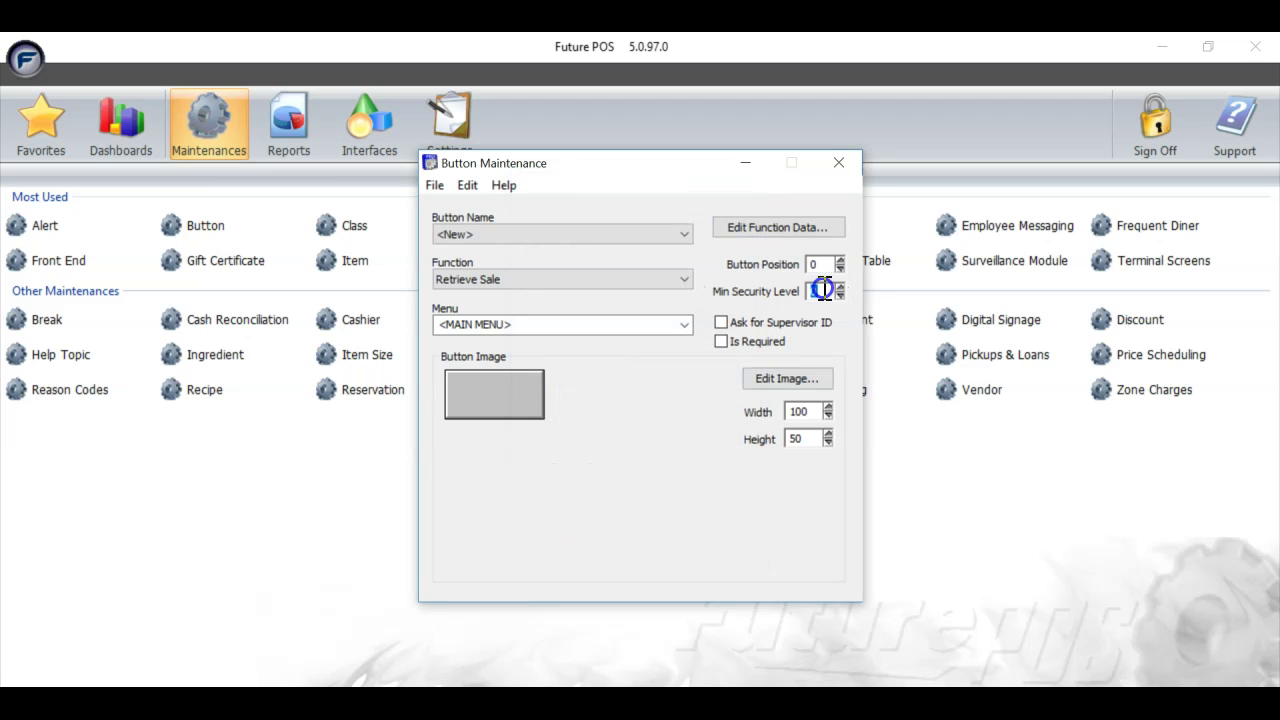
text(10)
click(436, 186)
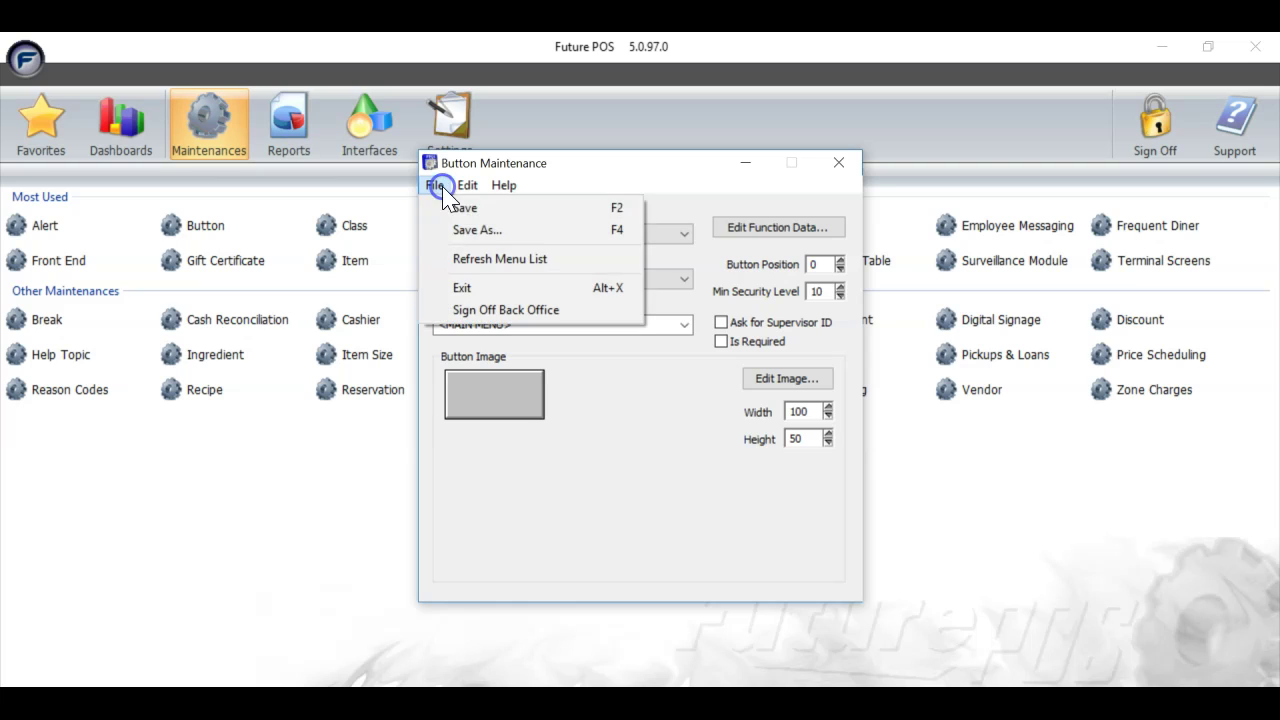
click(462, 229)
text(RETRIEVE )
text(OPEN CHECKS)
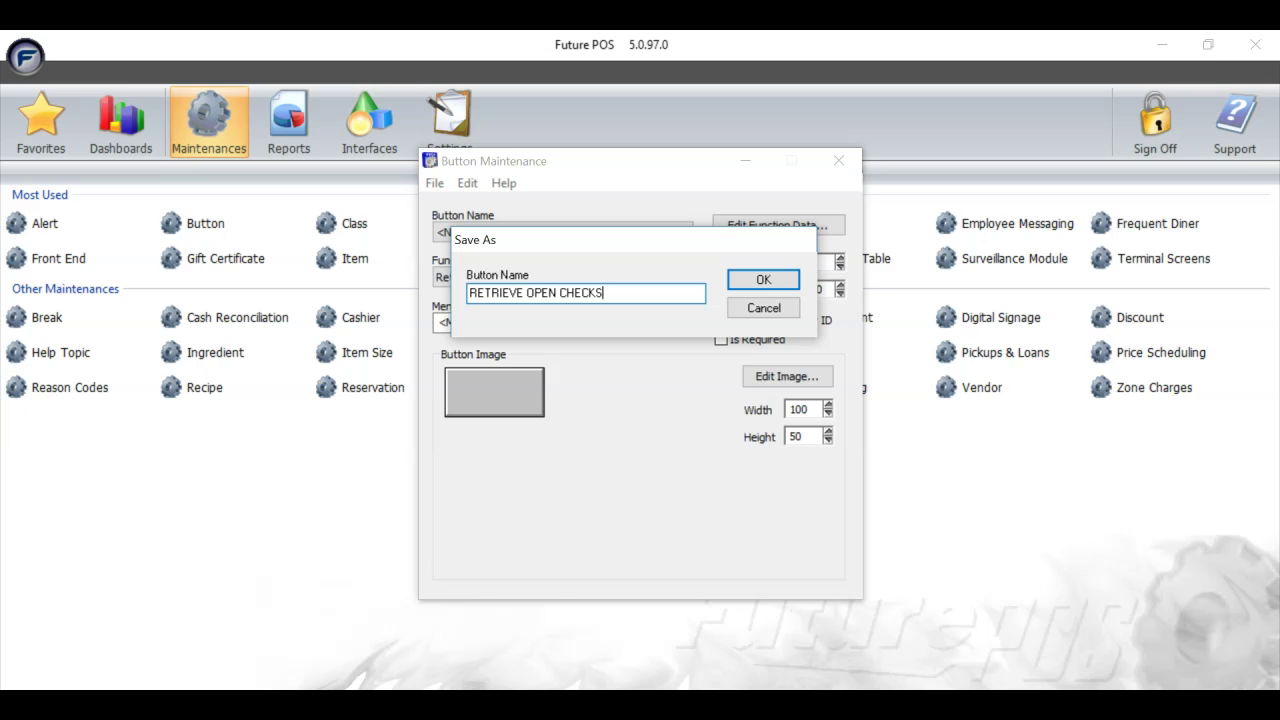
click(762, 279)
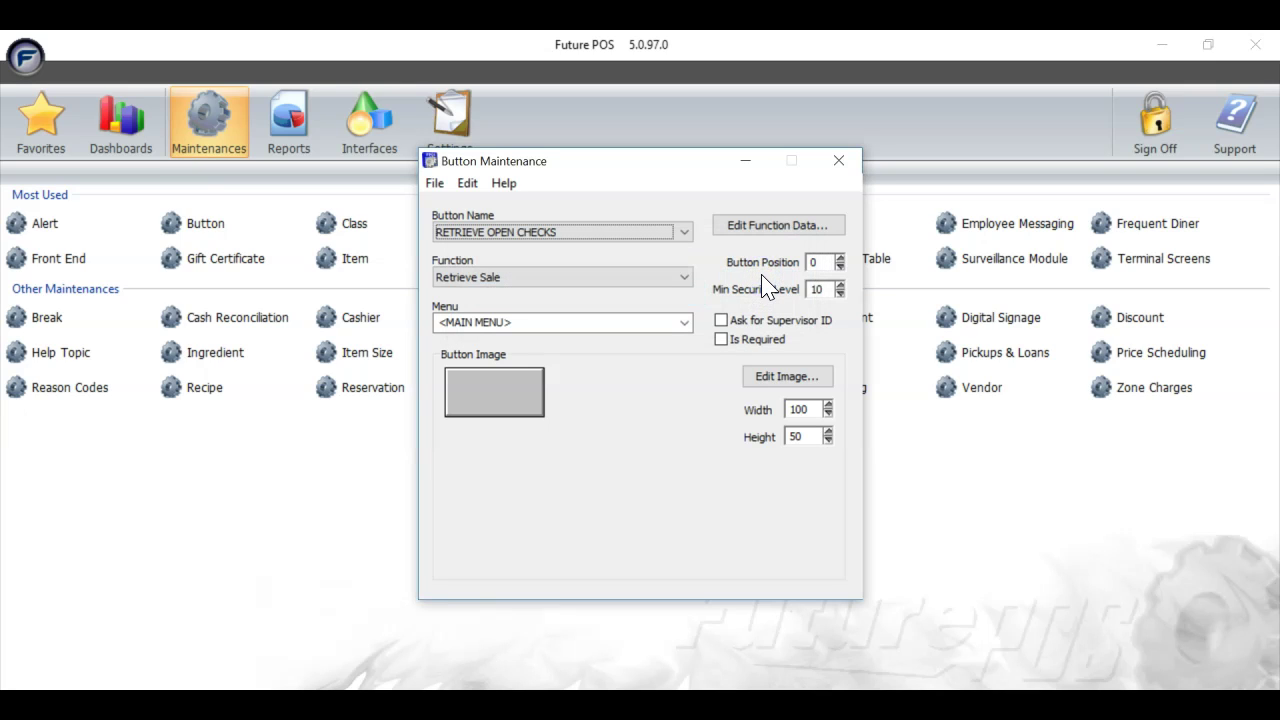